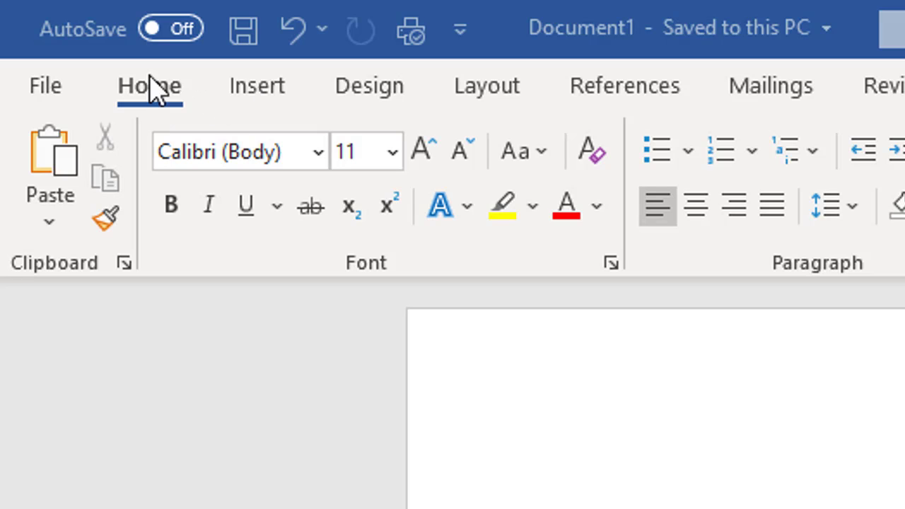
# Insert a table with three columns and seven rows into the blank document.
pyautogui.click(284, 95)
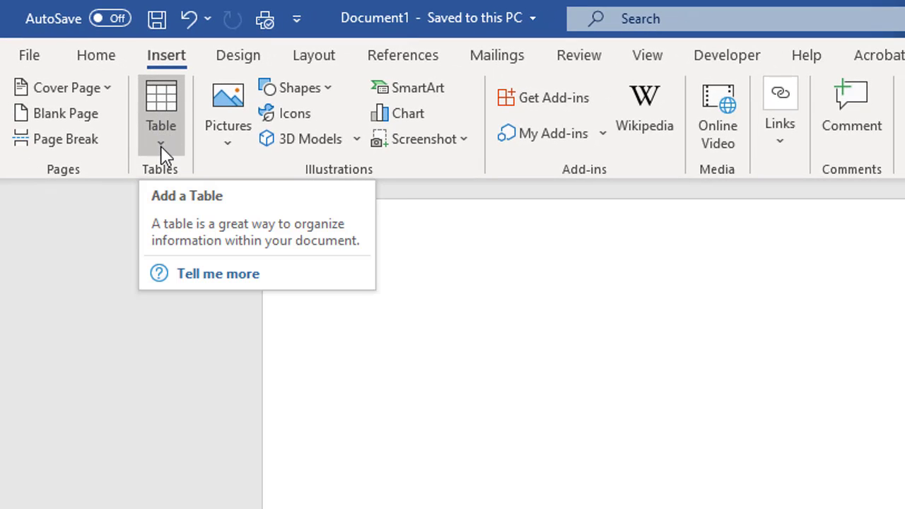
pyautogui.click(162, 148)
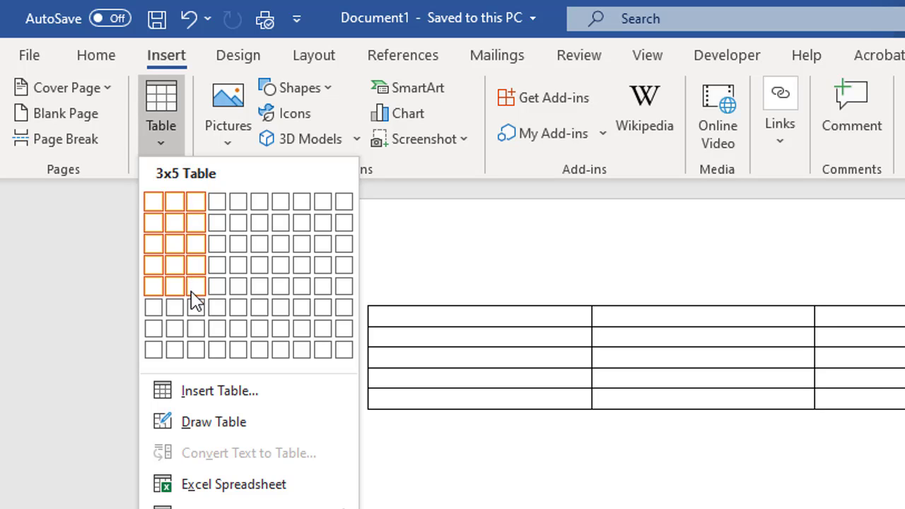
pyautogui.click(197, 330)
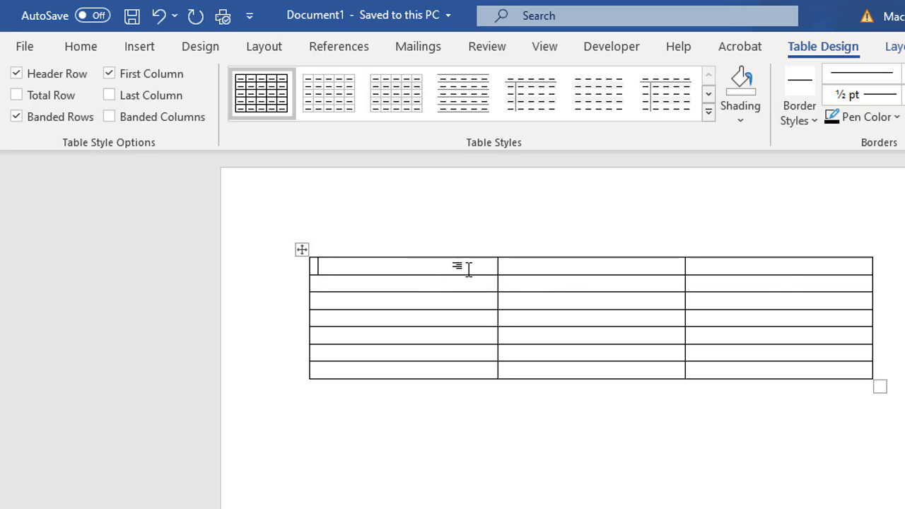
# Enter the column headings Name, Team and Score in the table's first row.
pyautogui.write('Name')
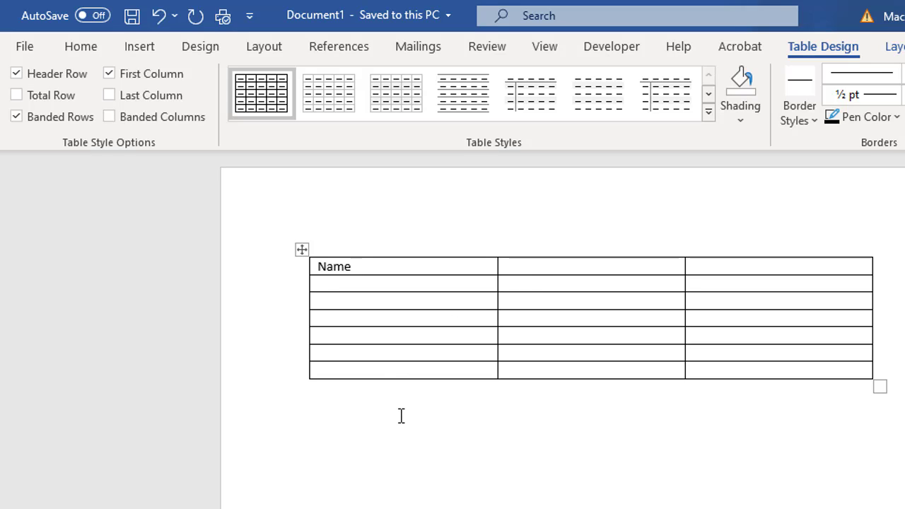
pyautogui.scroll(-5, 401, 416)
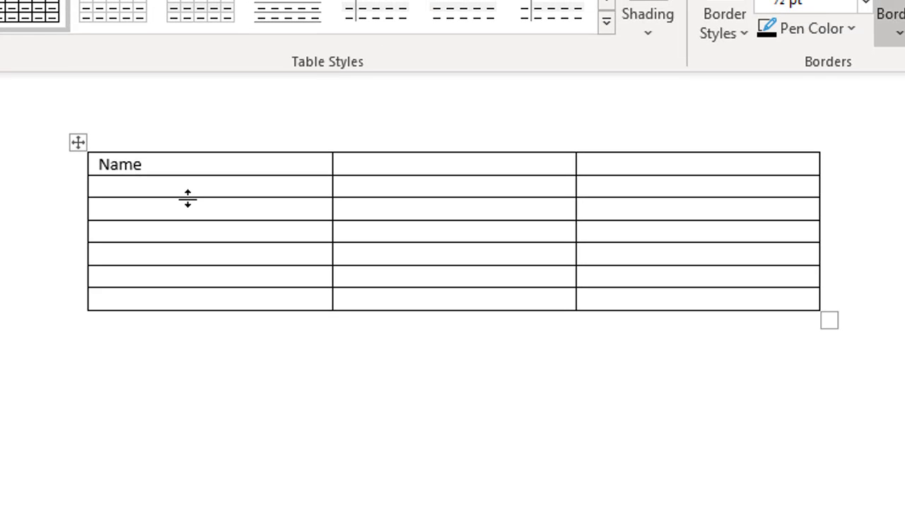
pyautogui.press('Tab')
pyautogui.write('Team')
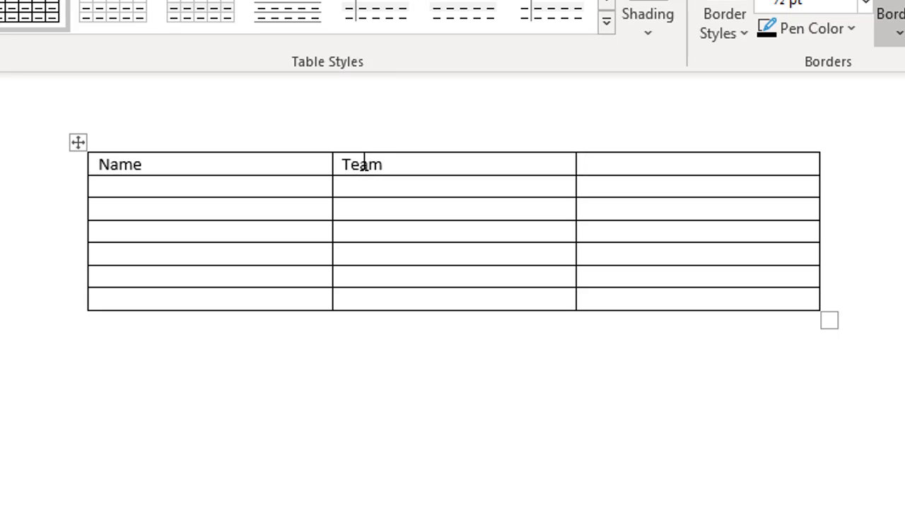
pyautogui.write('Score')
pyautogui.moveTo(826, 152)
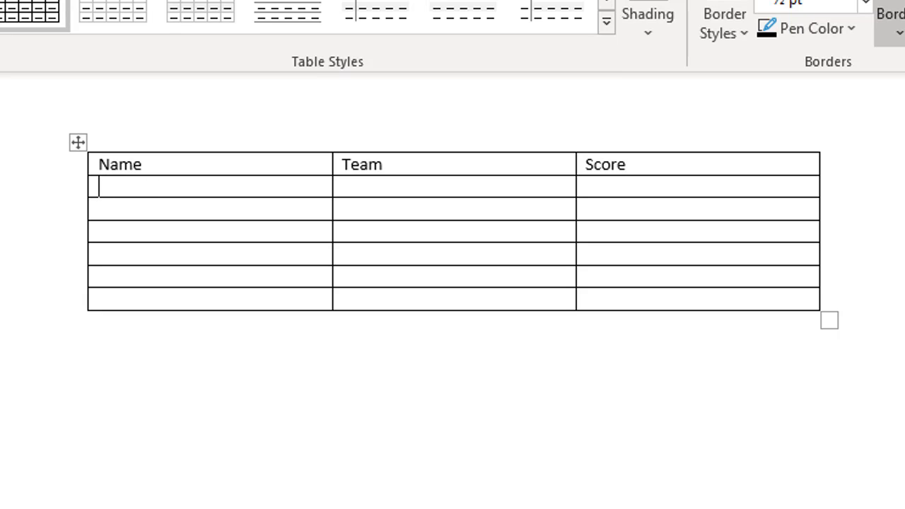
# Enter first names, teams A, B, C, A, B, C, D and scores 10, 20, 12, 19, 21, 15, 17, adding an eighth row.
pyautogui.write('mo')
pyautogui.press('BackSpace')
pyautogui.press('BackSpace')
pyautogui.write('om')
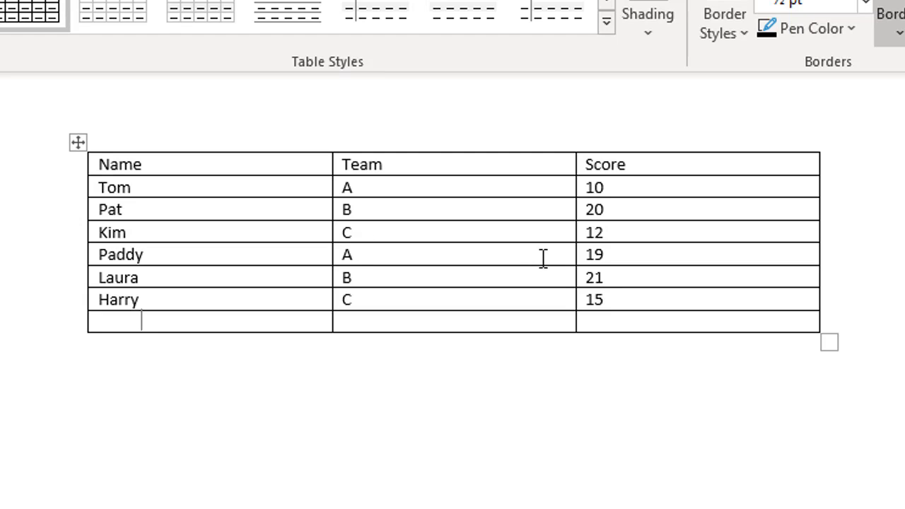
pyautogui.press('Tab')
pyautogui.write('Pat')
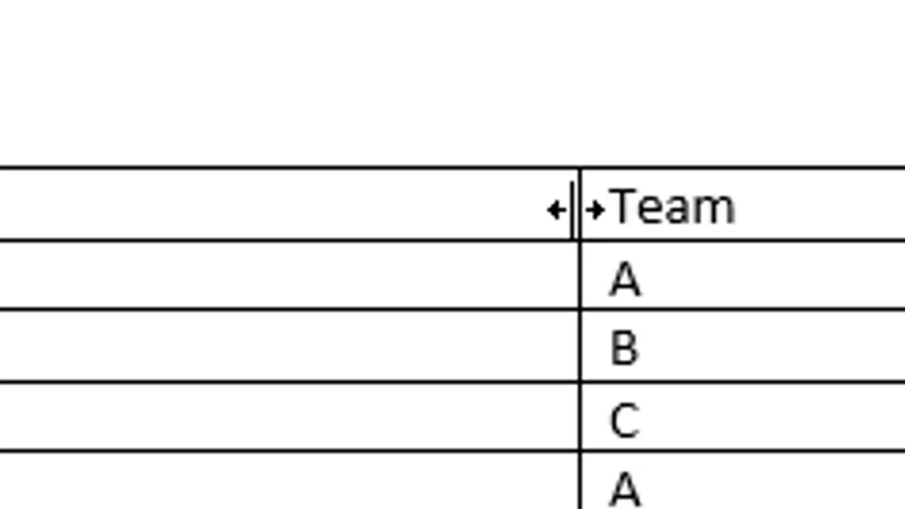
# Narrow the Name, Team and Score columns so their widths fit their contents.
pyautogui.moveTo(574, 209); pyautogui.dragTo(541, 219)
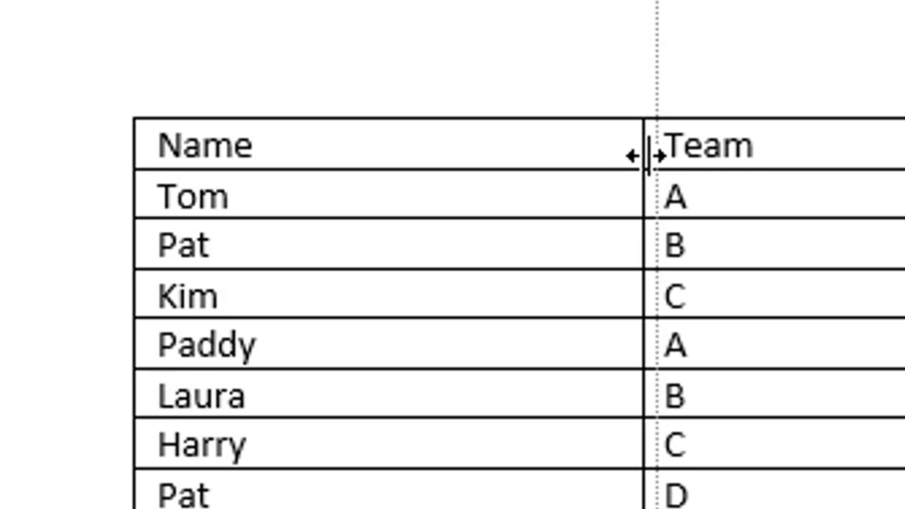
pyautogui.moveTo(645, 155); pyautogui.dragTo(311, 161)
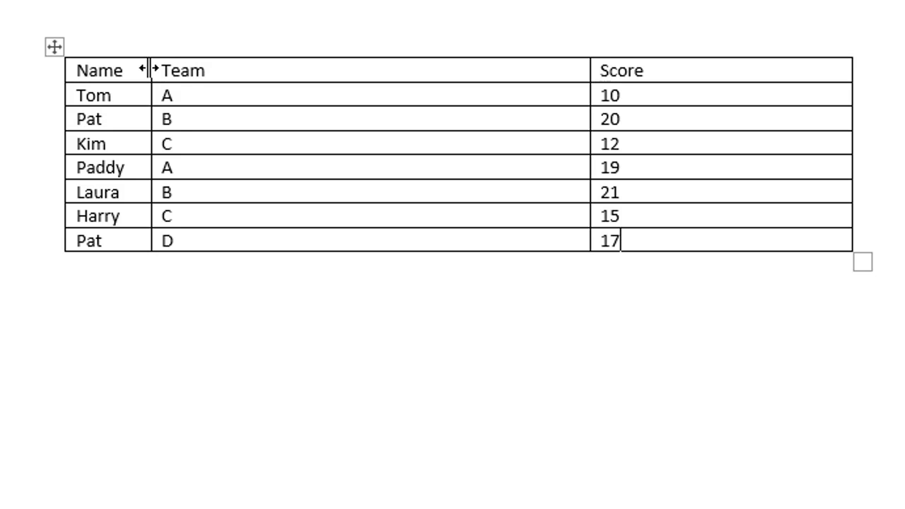
pyautogui.moveTo(150, 69)
pyautogui.mouseDown()
pyautogui.moveTo(186, 69)
pyautogui.moveTo(152, 71)
pyautogui.mouseUp()
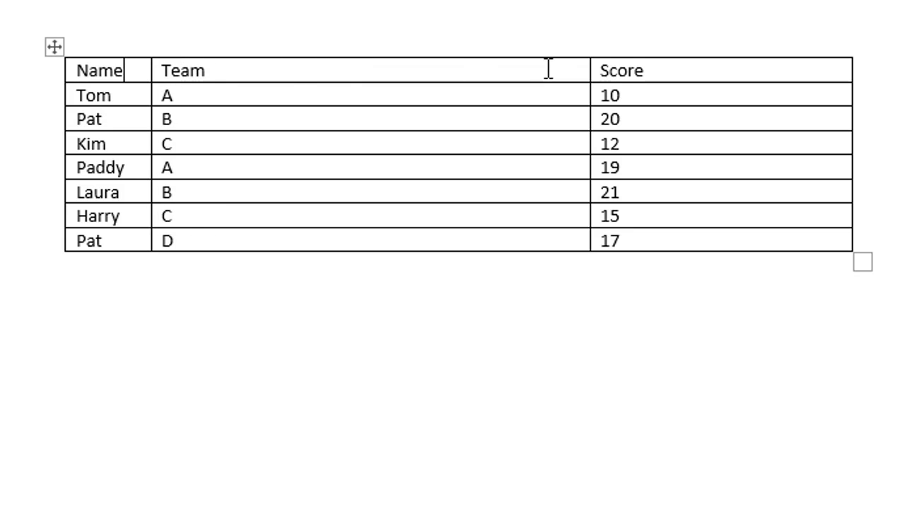
pyautogui.doubleClick(586, 70)
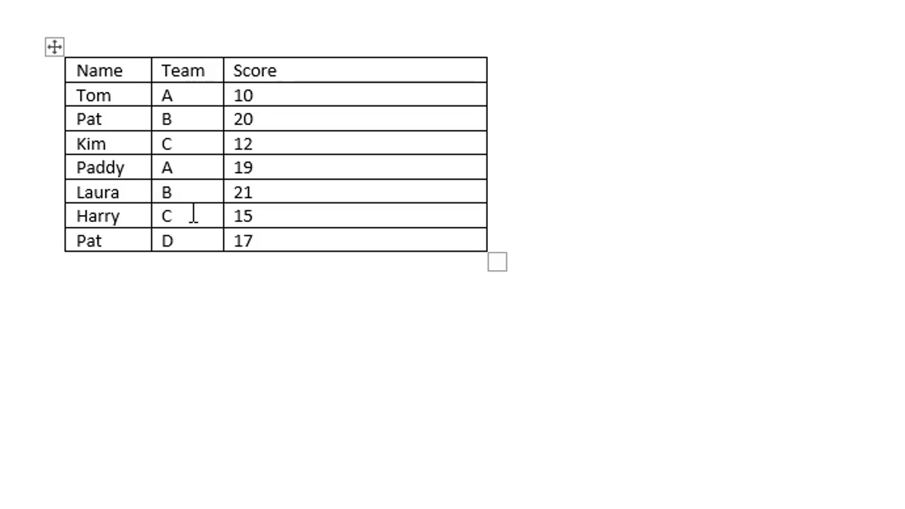
pyautogui.doubleClick(485, 68)
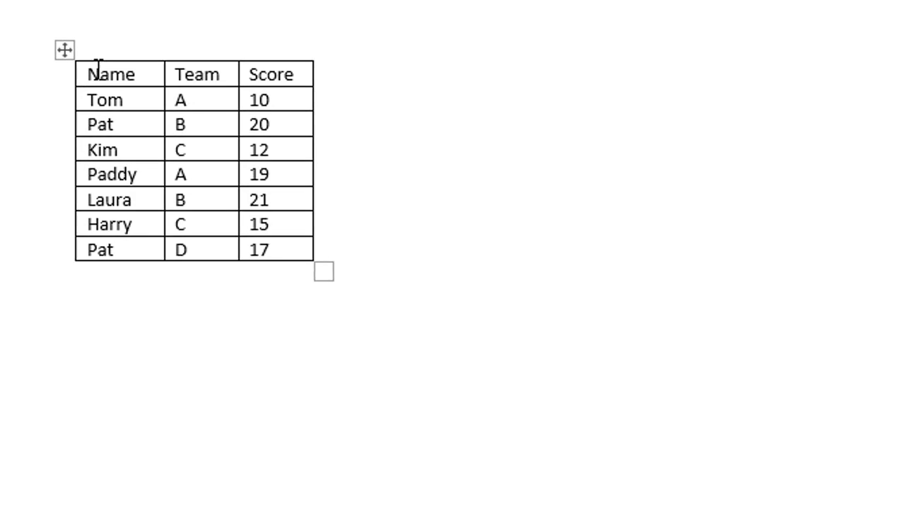
# Make the table's header row bold and increase its font size to 12.
pyautogui.moveTo(101, 73); pyautogui.dragTo(208, 73)
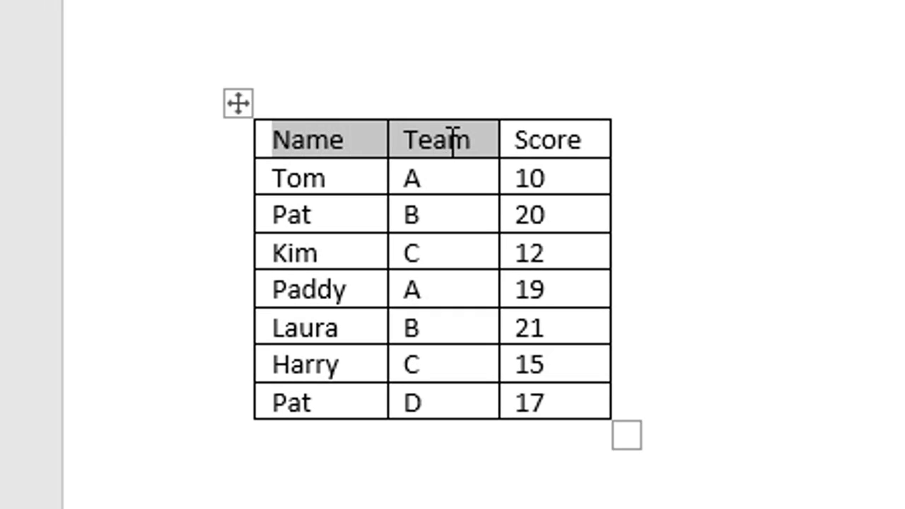
pyautogui.click(406, 181)
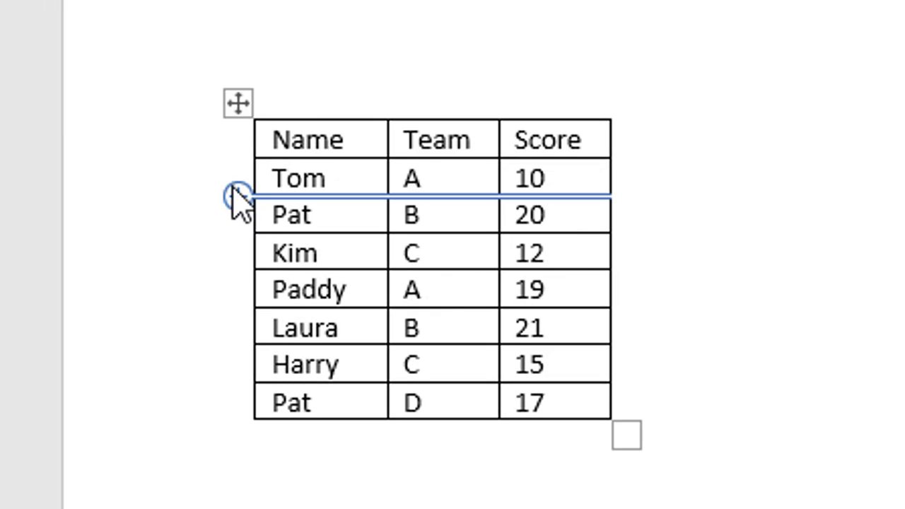
pyautogui.click(160, 145)
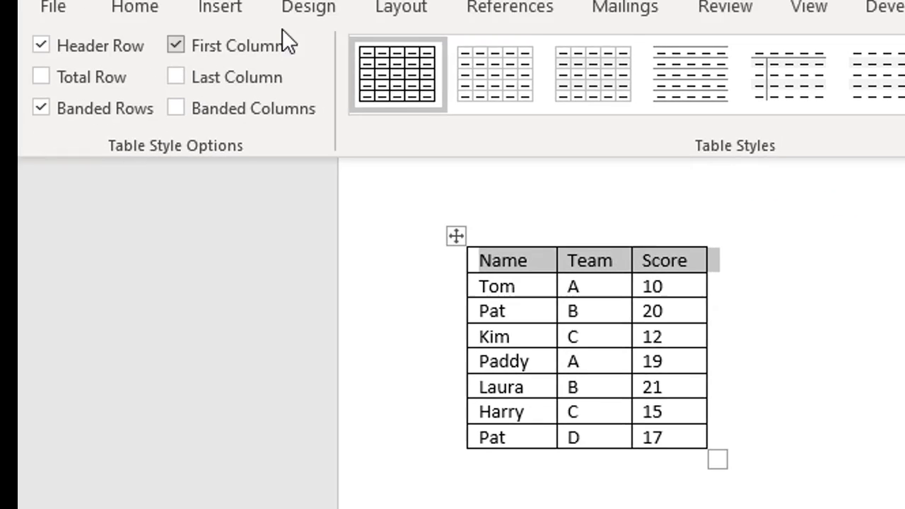
pyautogui.click(157, 20)
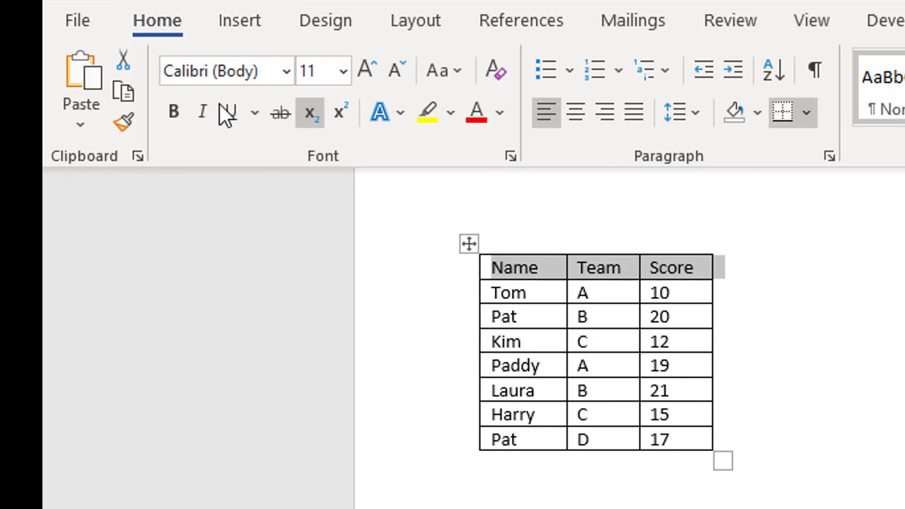
pyautogui.click(173, 114)
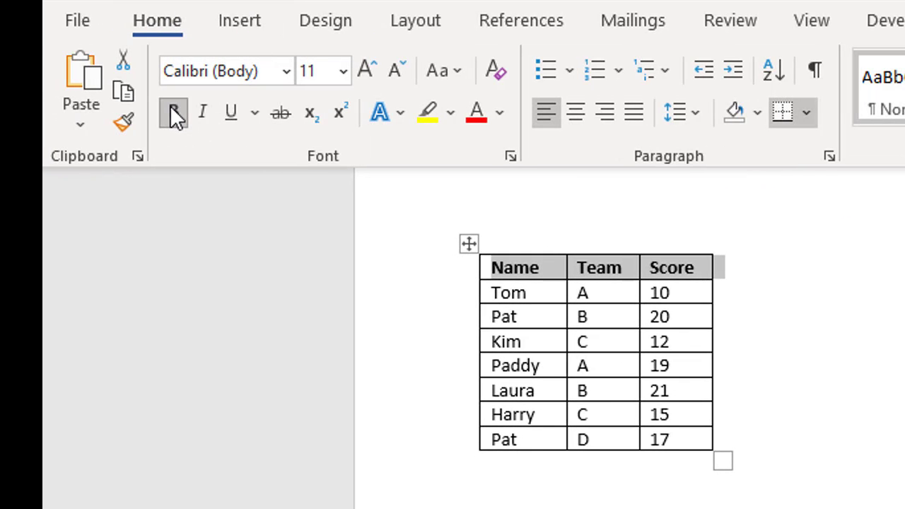
pyautogui.click(368, 76)
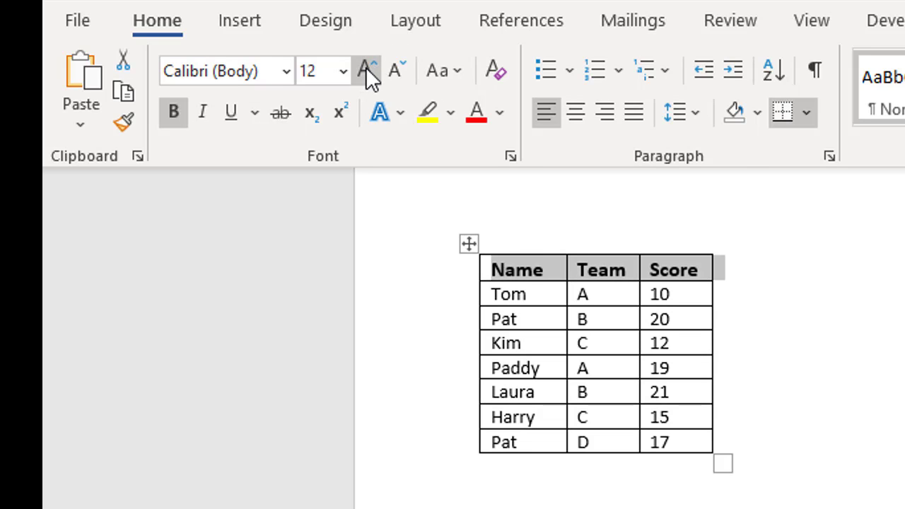
pyautogui.click(796, 413)
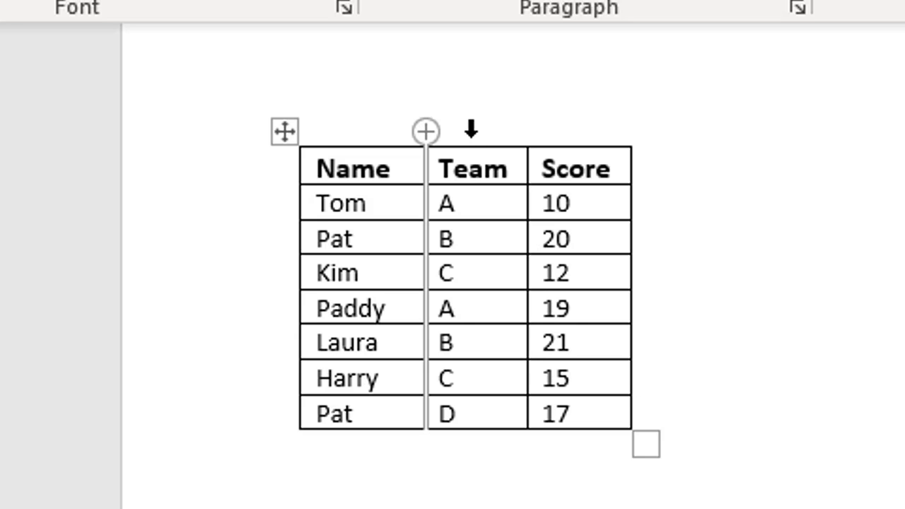
# Center the contents of the Team column and right-align the Score column.
pyautogui.click(471, 129)
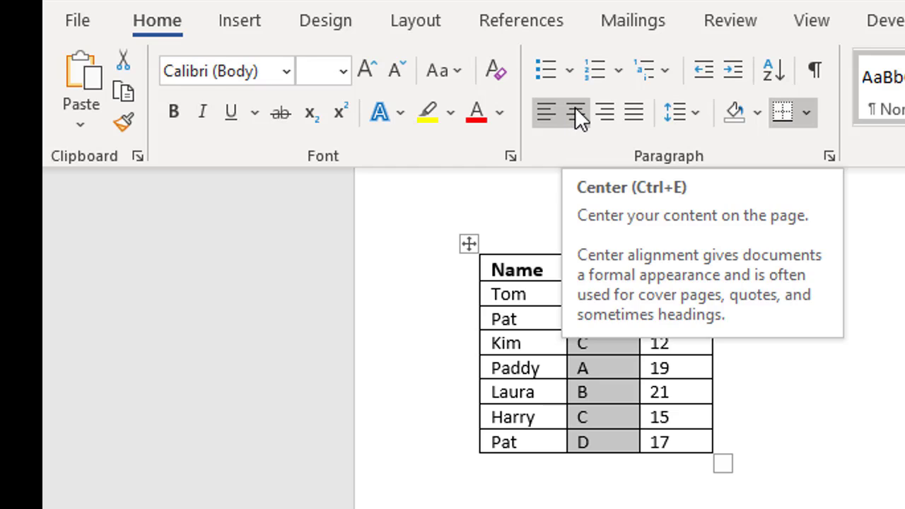
pyautogui.click(575, 107)
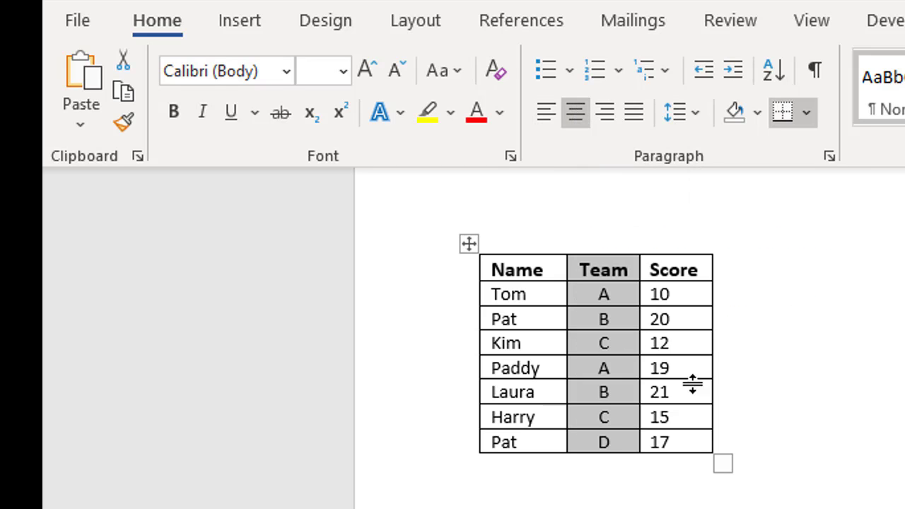
pyautogui.click(677, 245)
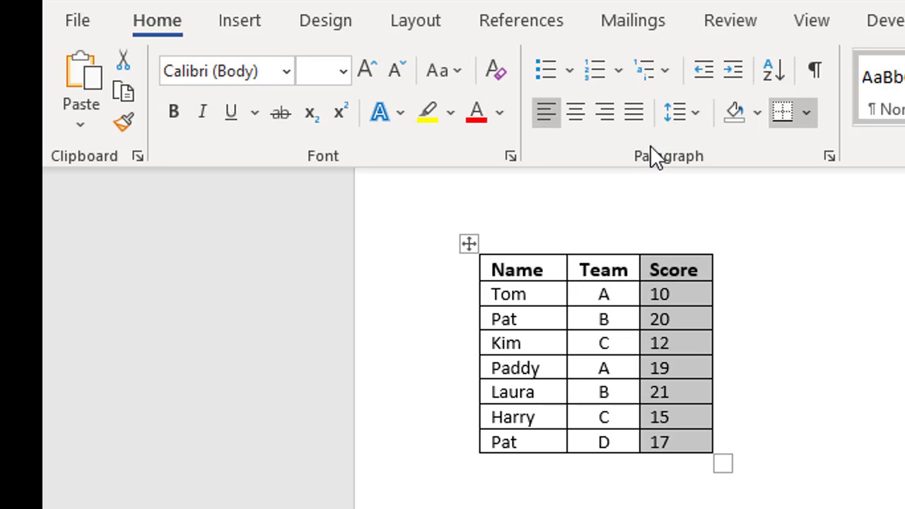
pyautogui.click(602, 113)
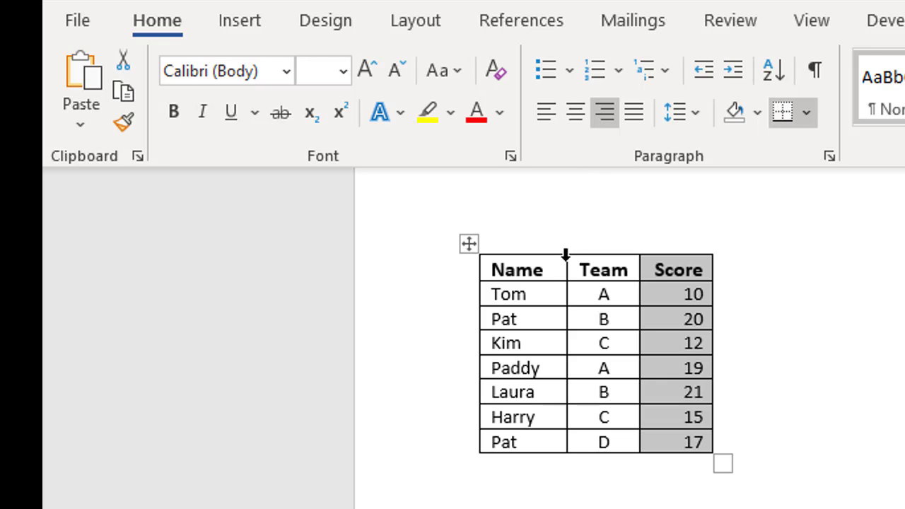
# Insert a blank column between the Name and Team columns, and undo the insertion.
pyautogui.click(597, 261)
pyautogui.moveTo(570, 244)
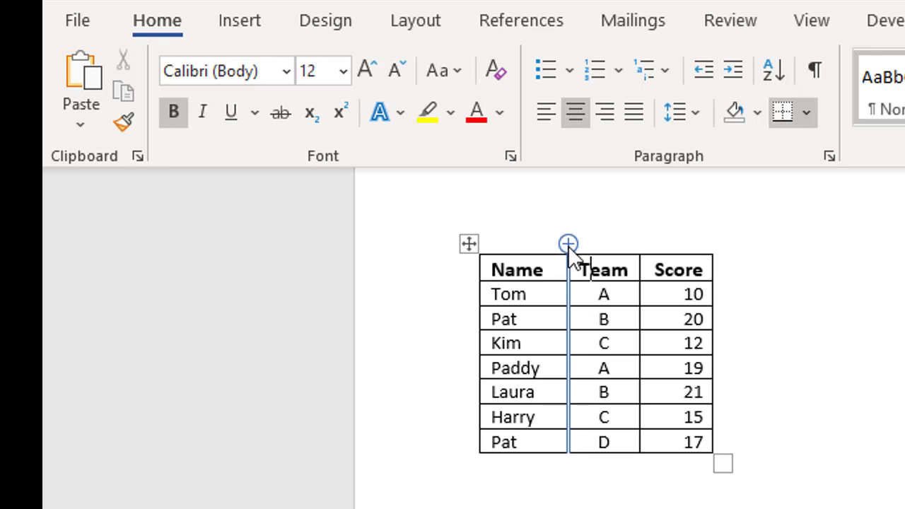
pyautogui.click(567, 244)
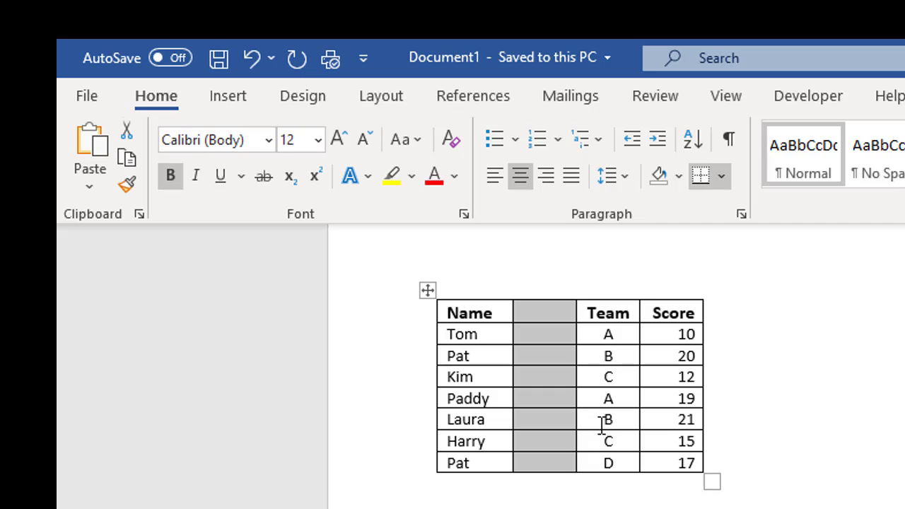
pyautogui.click(252, 63)
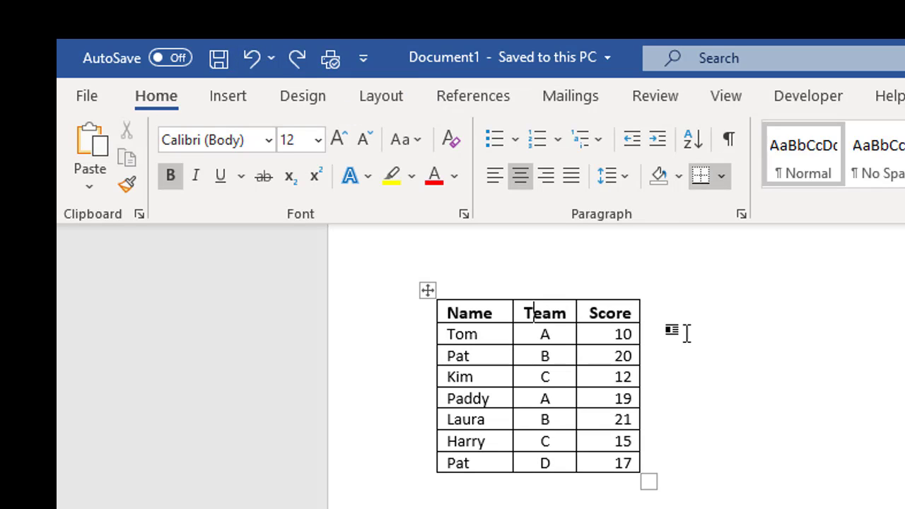